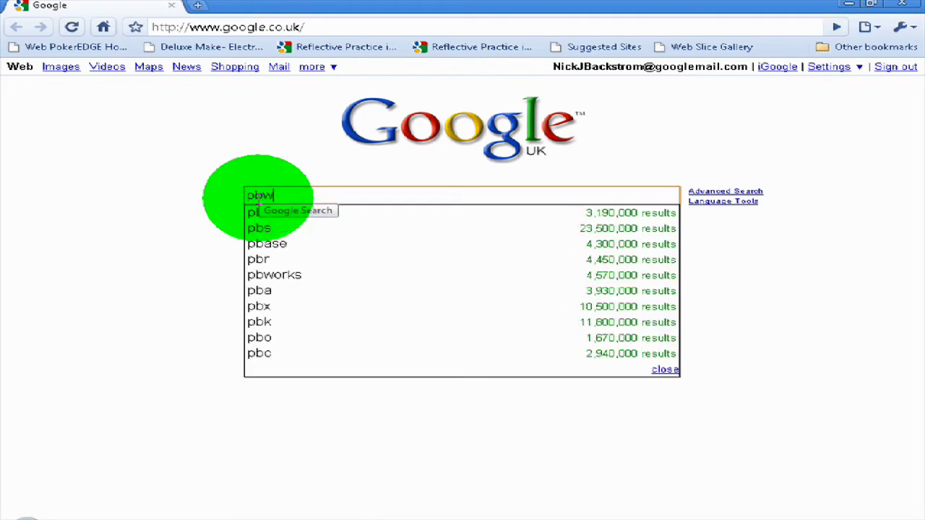
Search Google for 'pbworks' and open the PBworks Online Collaboration result.
text(s)
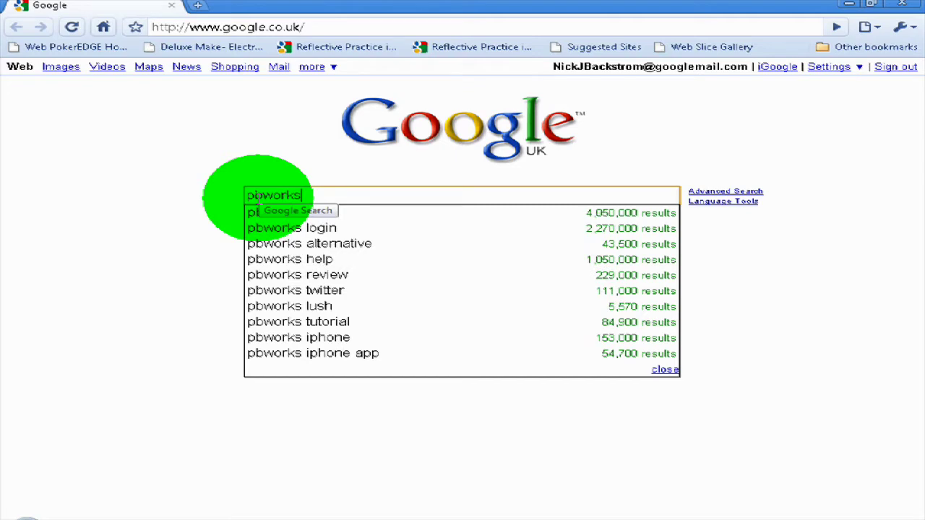
key(Return)
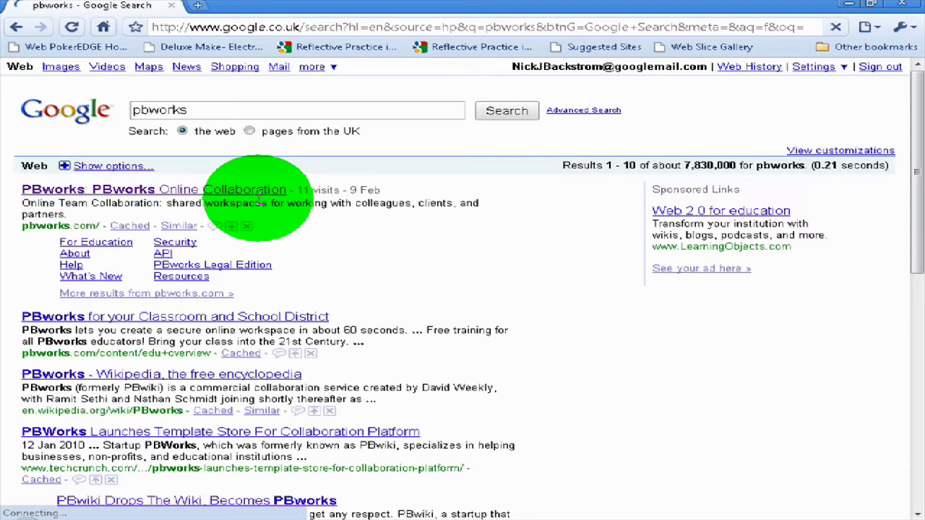
click(206, 190)
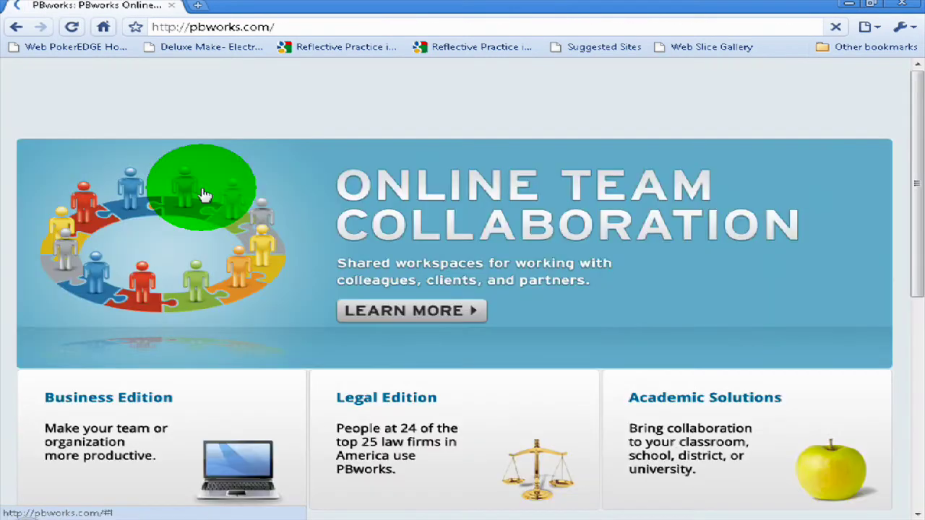
Log in to PBworks with the account password to reach the My PBworks home page.
click(843, 91)
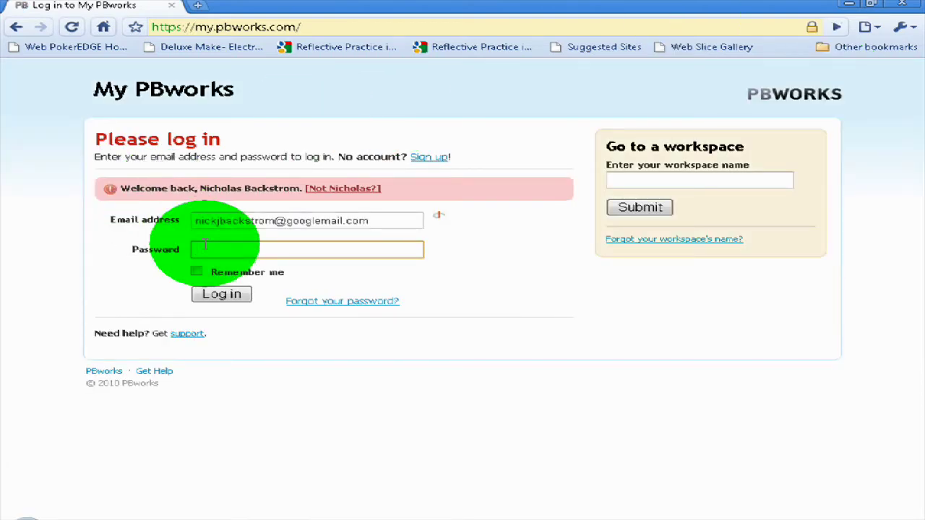
text(••••••)
key(Return)
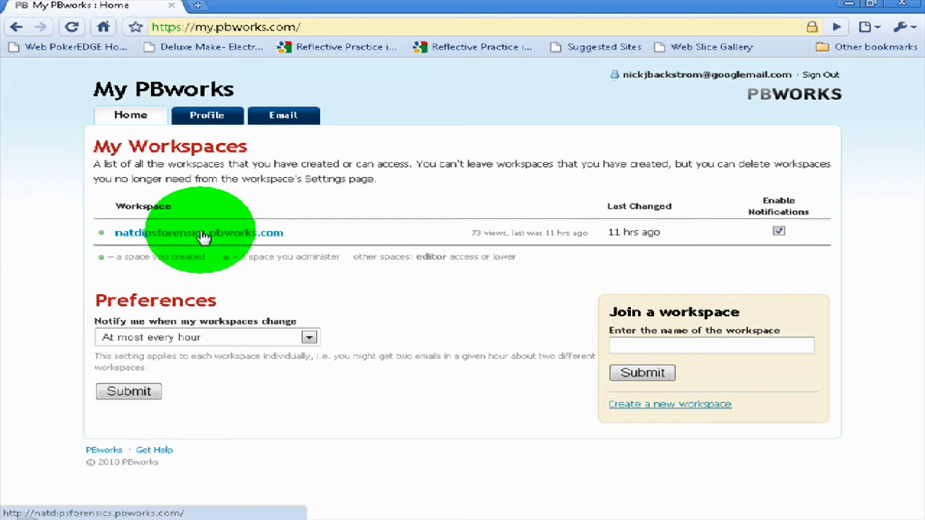
Open the natdipsforensics.pbworks.com workspace and look over its FrontPage.
click(204, 235)
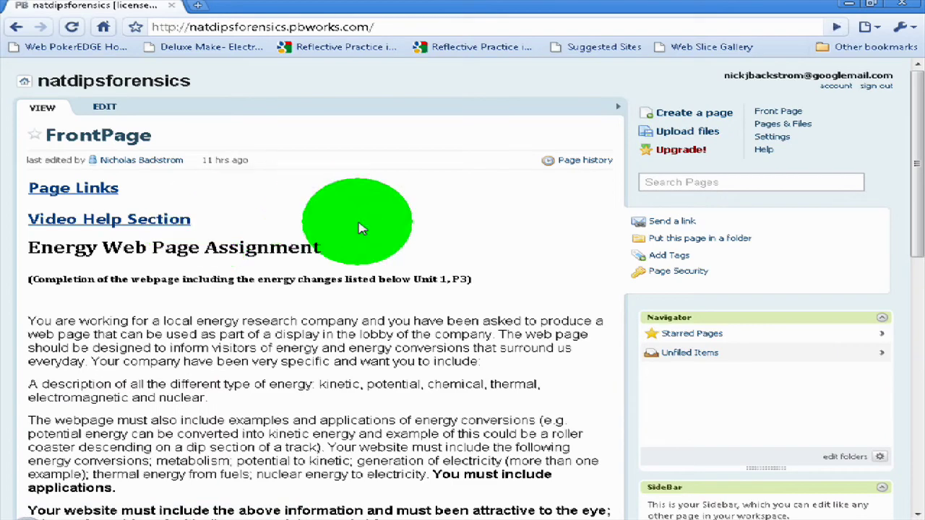
scroll(919, 182, down, 1)
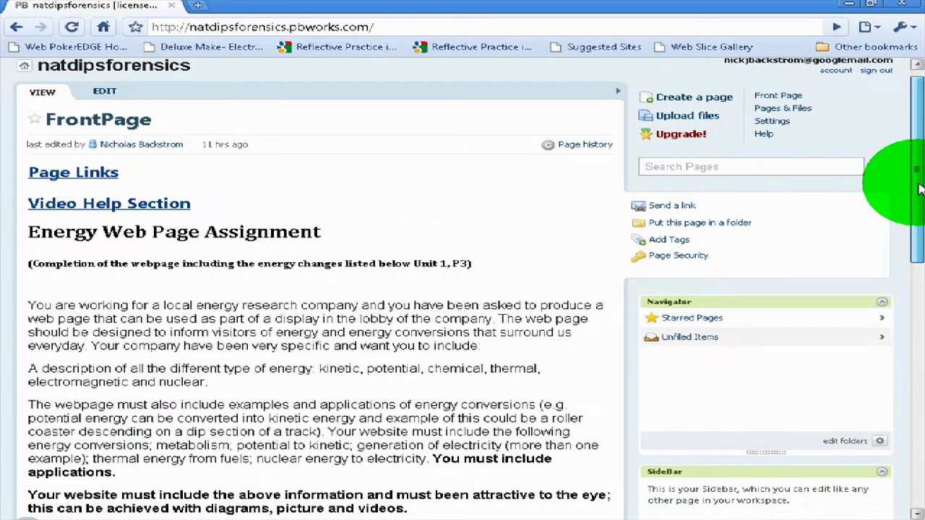
scroll(919, 177, up, 1)
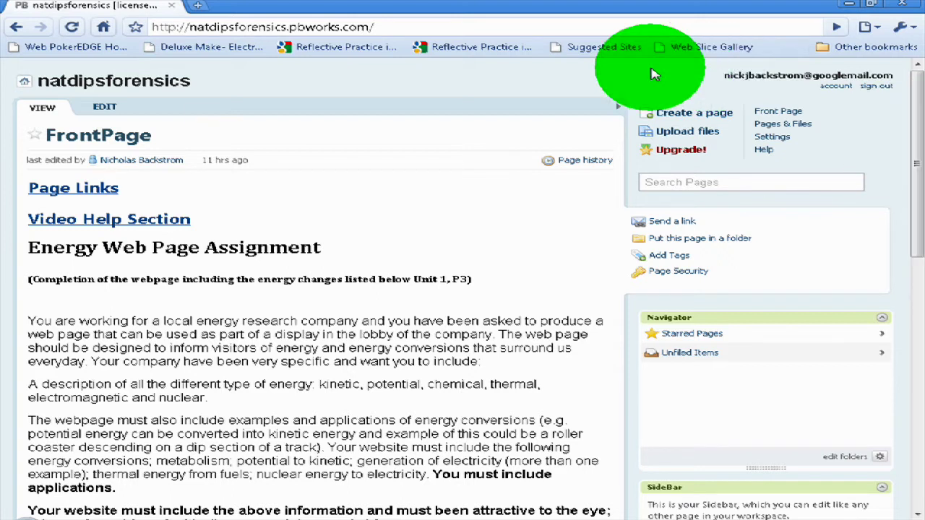
Go to the Video Help Section page and scroll through its help videos.
click(135, 222)
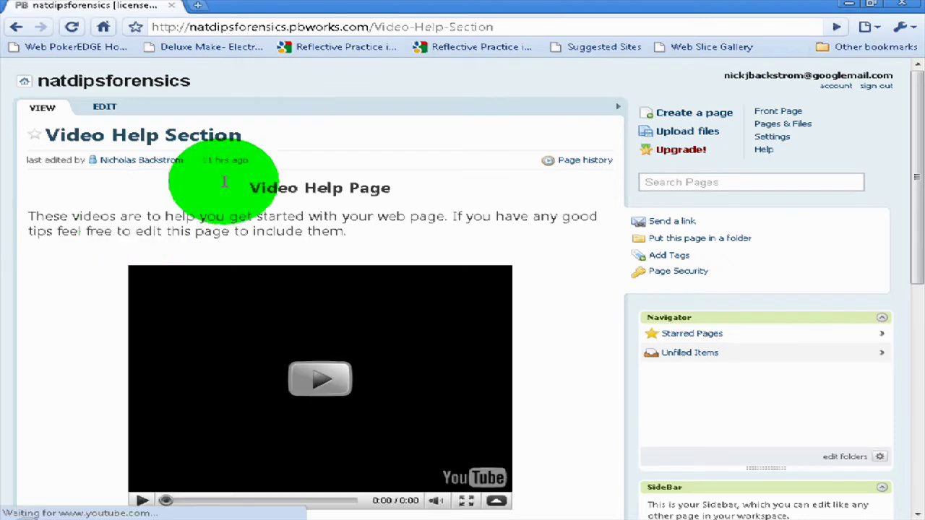
scroll(916, 180, down, 1)
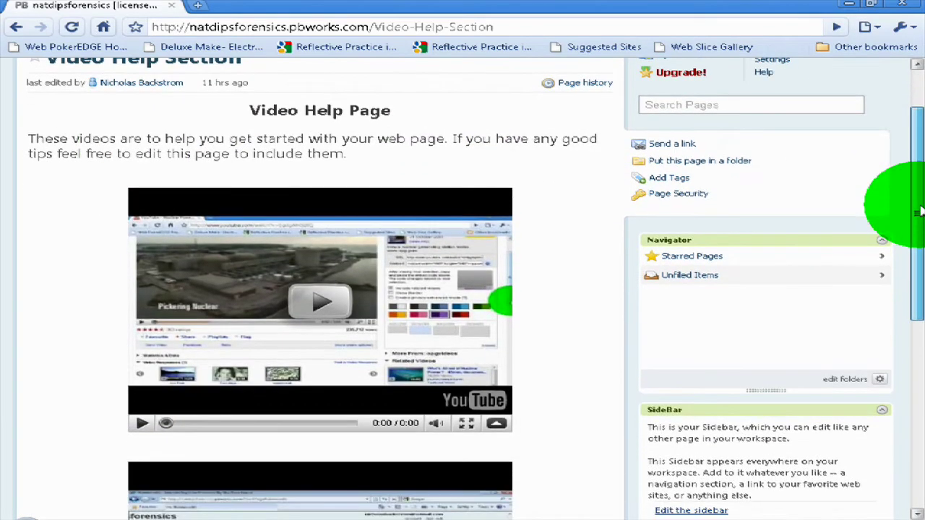
drag(919, 210, 908, 159)
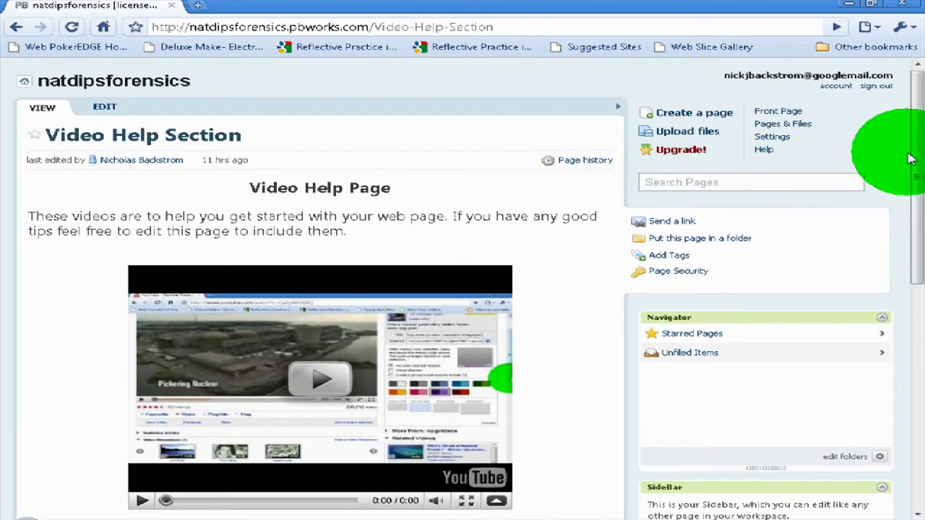
Create a new workspace page named 'NicholasEnergy'.
click(675, 116)
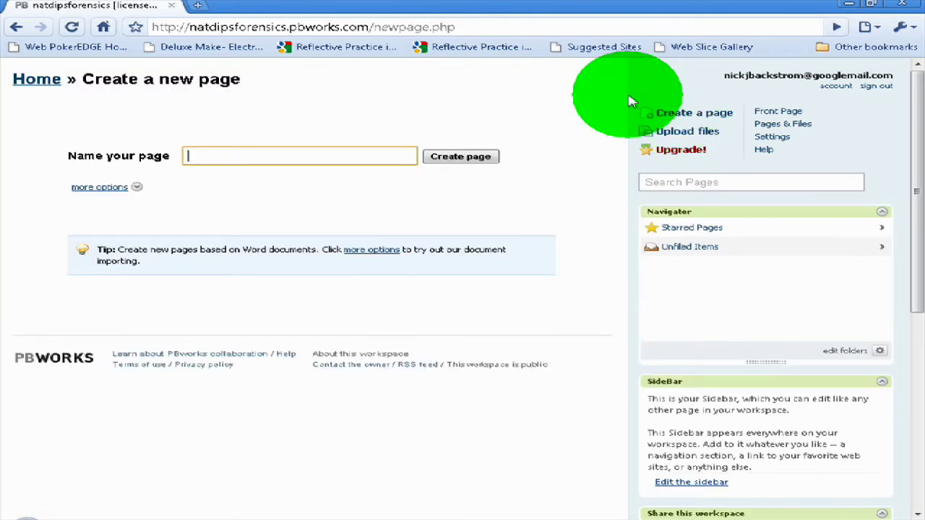
click(207, 162)
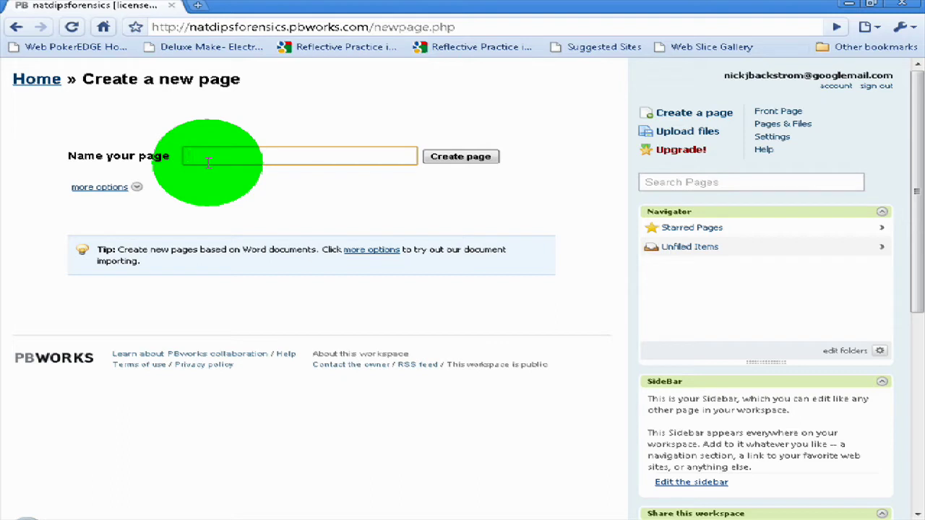
text(NicholasEnergy)
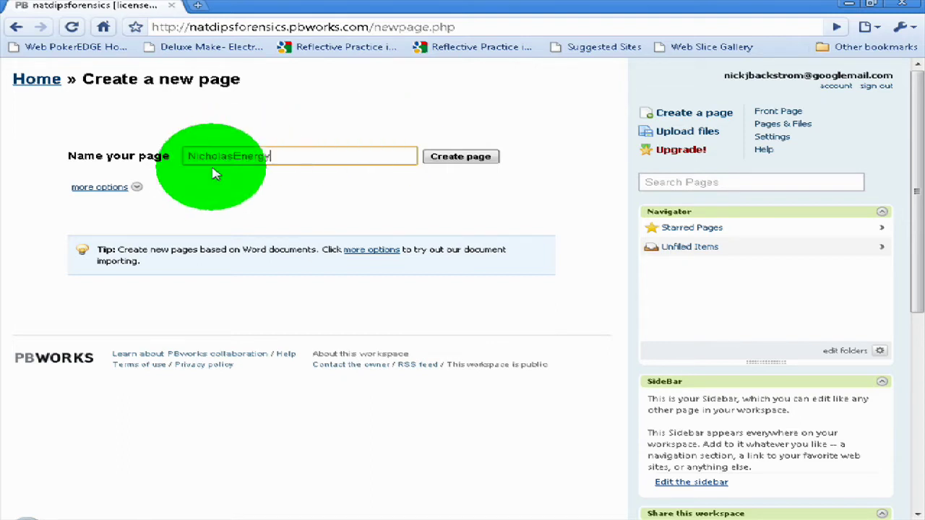
click(484, 159)
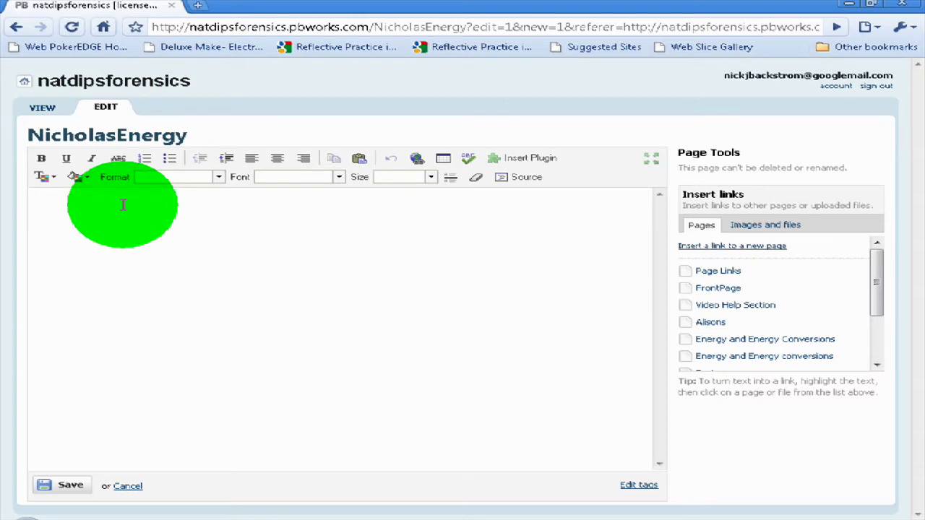
Type 'Energy Assignment' and make it a centred Heading 1.
text(Energy Assignm)
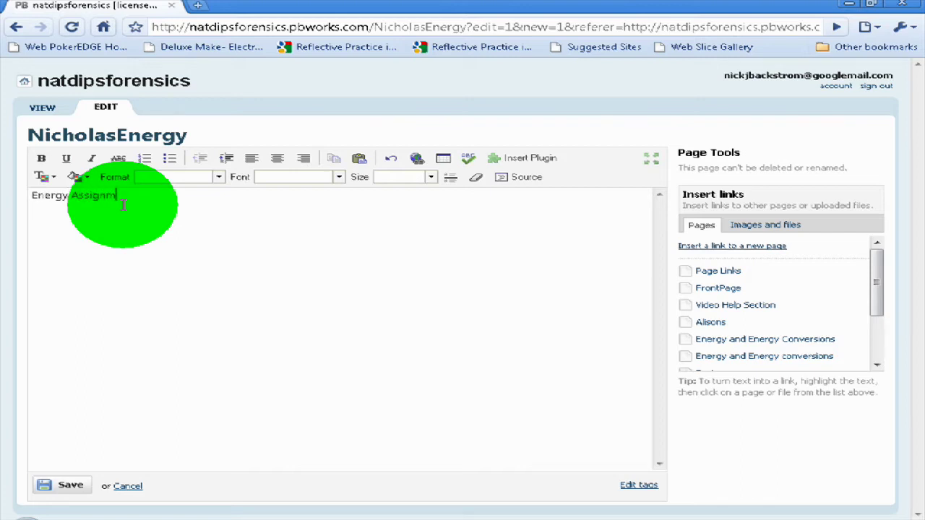
text(ent)
drag(133, 196, 20, 190)
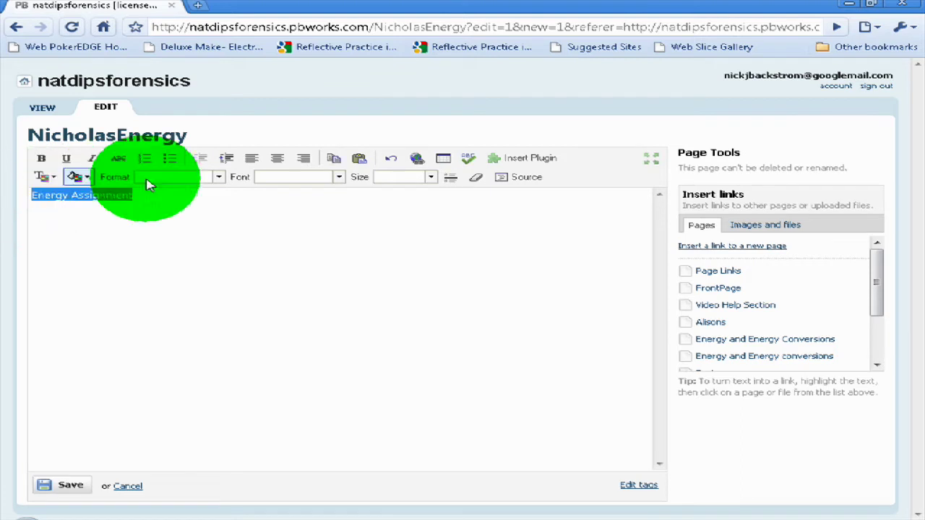
click(219, 177)
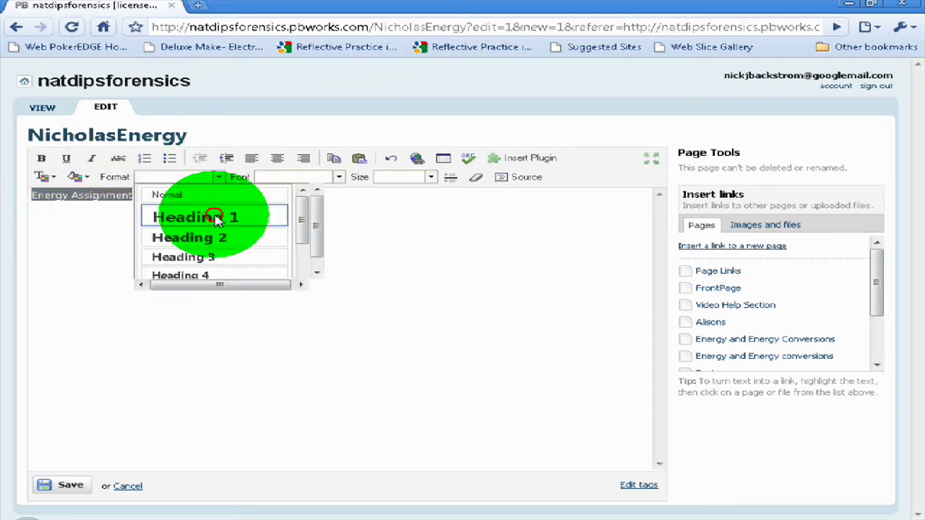
click(216, 216)
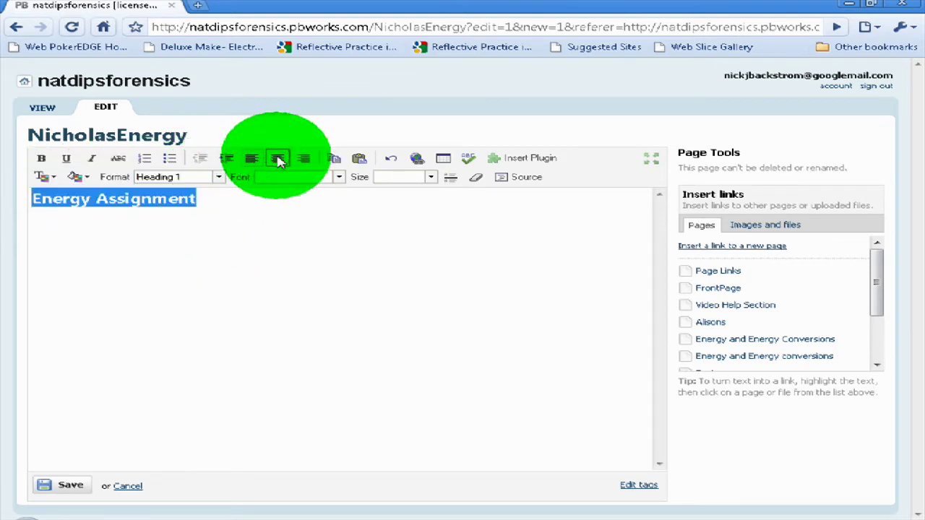
click(275, 158)
key(ctrl+z)
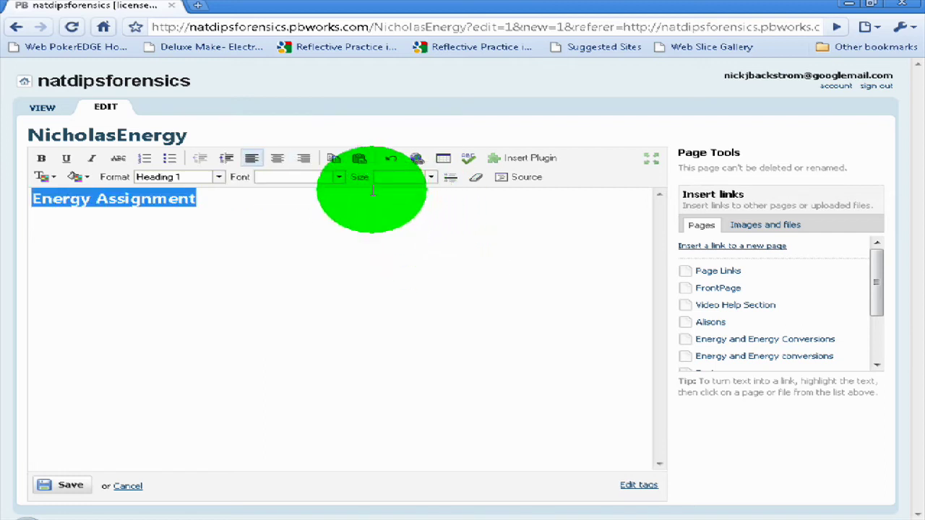
click(283, 161)
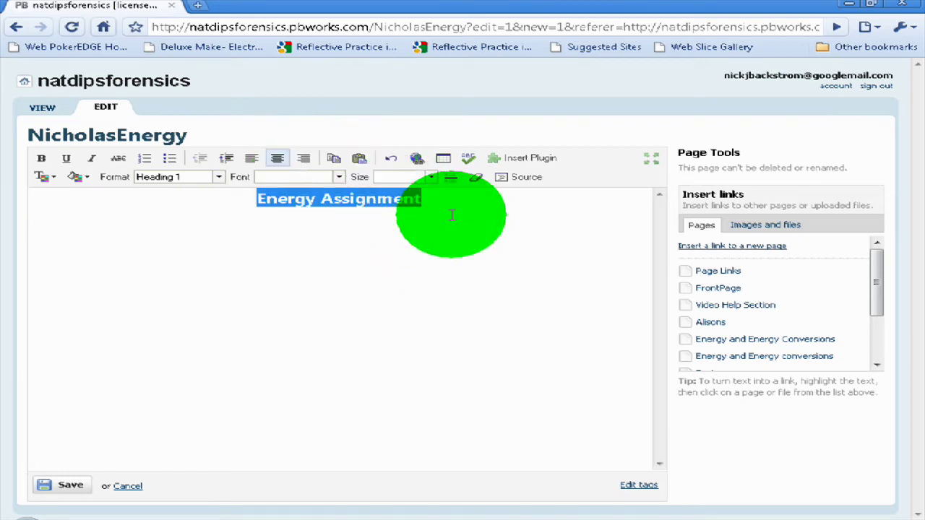
Add a normal line below the heading and save the NicholasEnergy page.
click(432, 200)
key(Return)
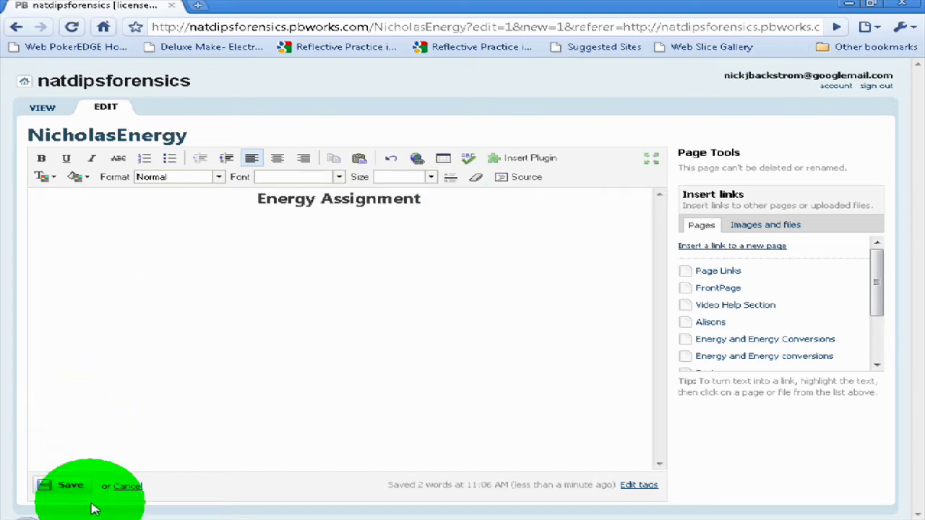
click(70, 486)
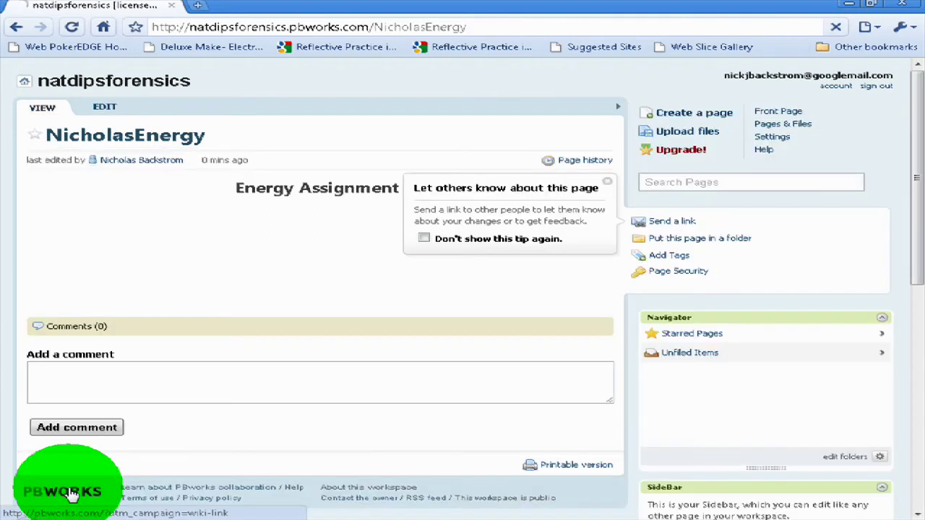
Dismiss the sharing tip and show the workspace's All Pages list under Pages & Files.
click(607, 182)
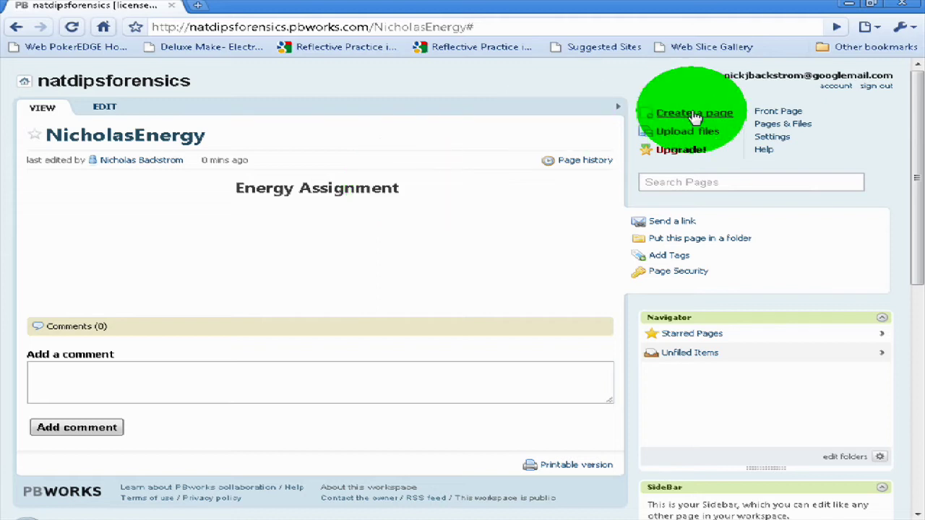
click(765, 124)
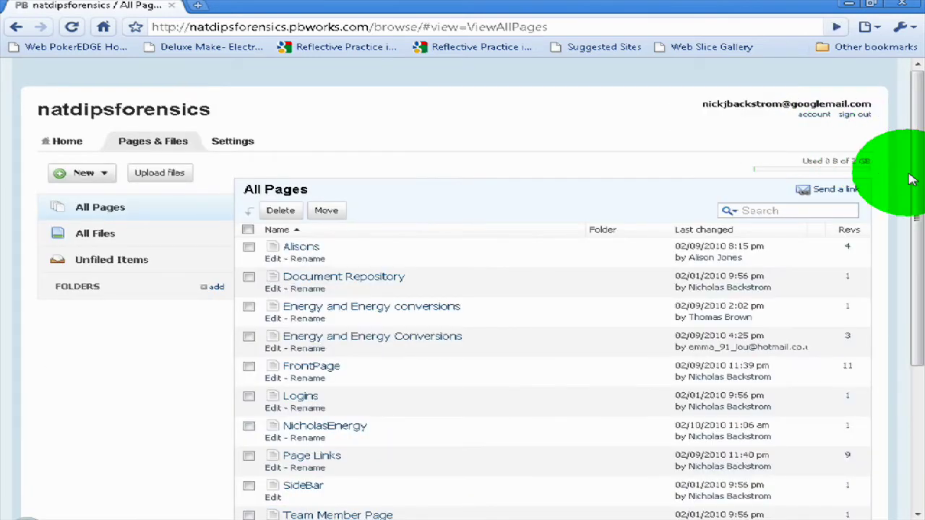
Delete the NicholasEnergy page permanently, confirming with OK, and close the low disk space notice.
drag(915, 185, 245, 431)
click(246, 429)
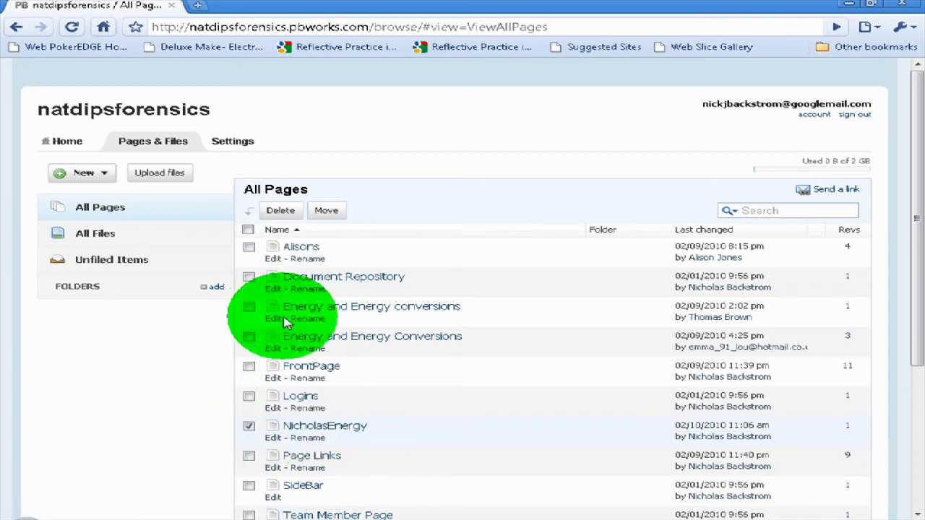
click(280, 209)
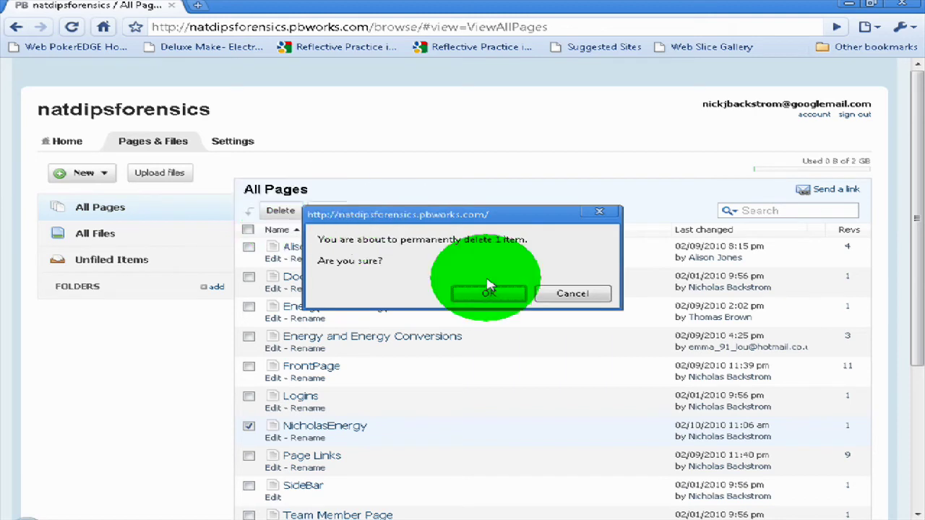
click(487, 294)
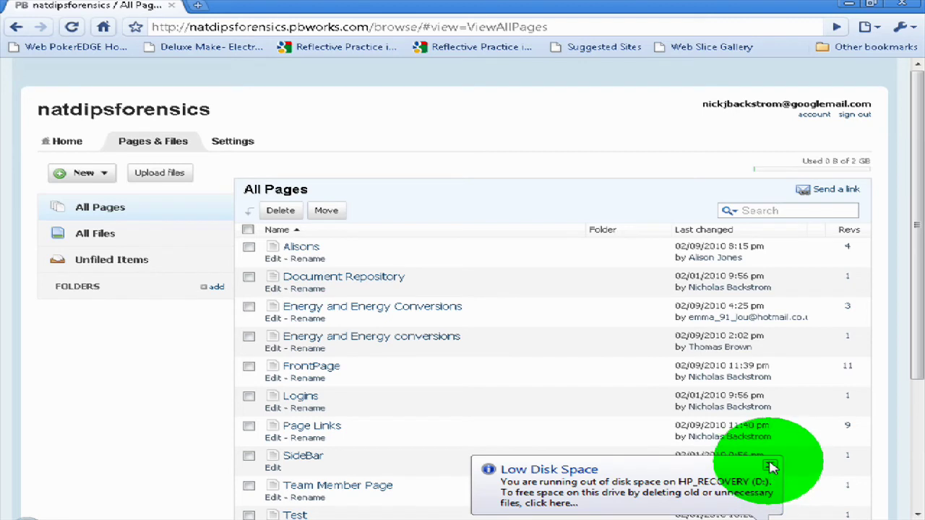
click(770, 466)
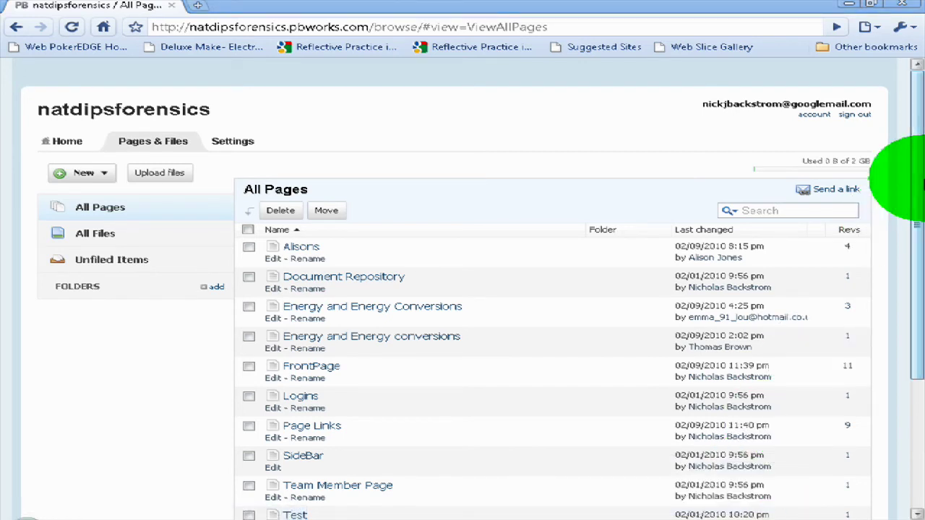
mouse_move(919, 170)
mouse_down()
mouse_move(918, 233)
mouse_move(916, 188)
mouse_up()
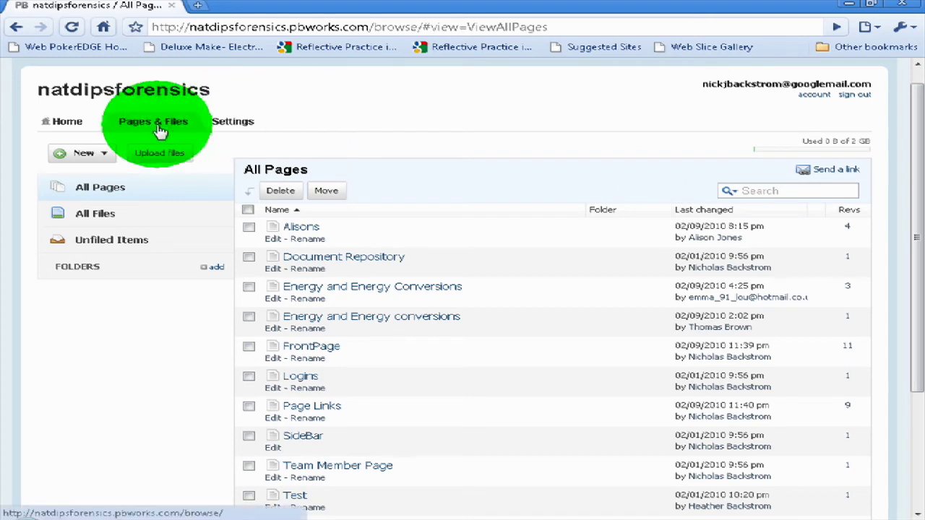
Edit Page Links, adding 'Student Pages' below Video Help Section as a 150% Heading 1.
click(70, 124)
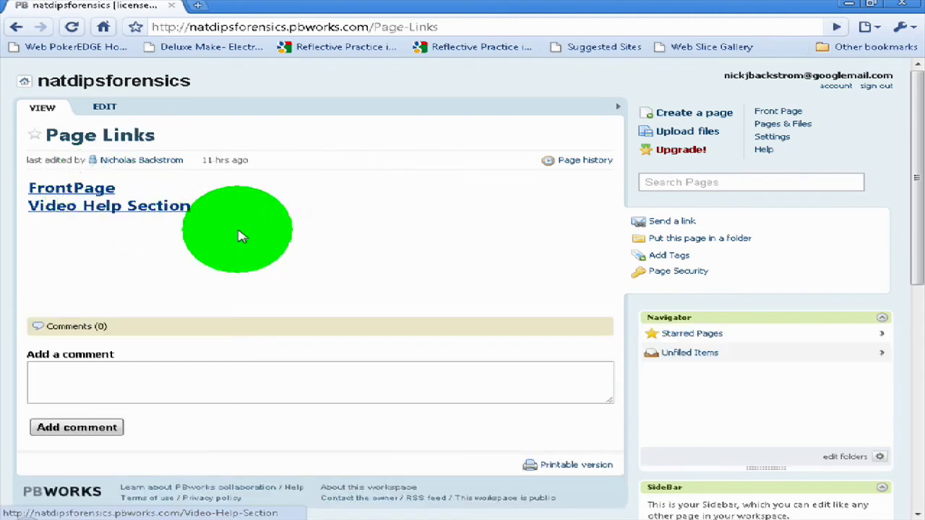
click(104, 108)
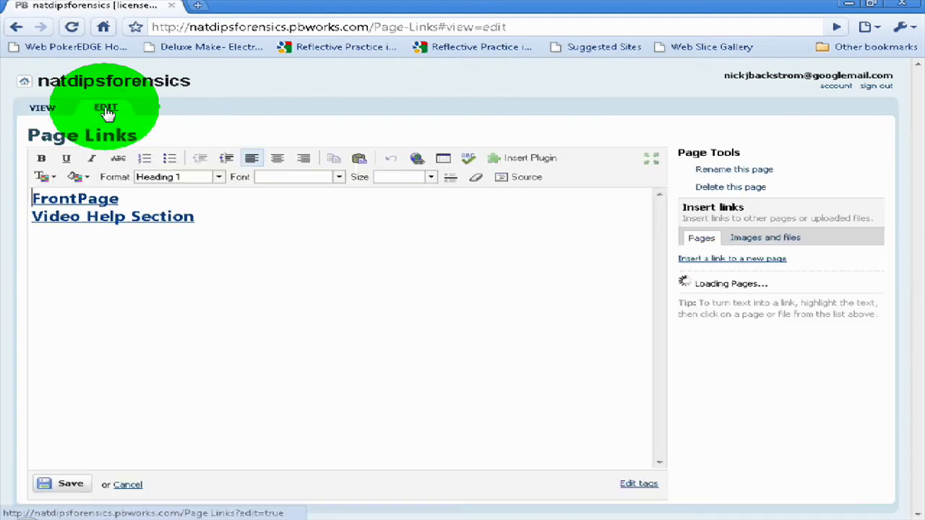
click(211, 219)
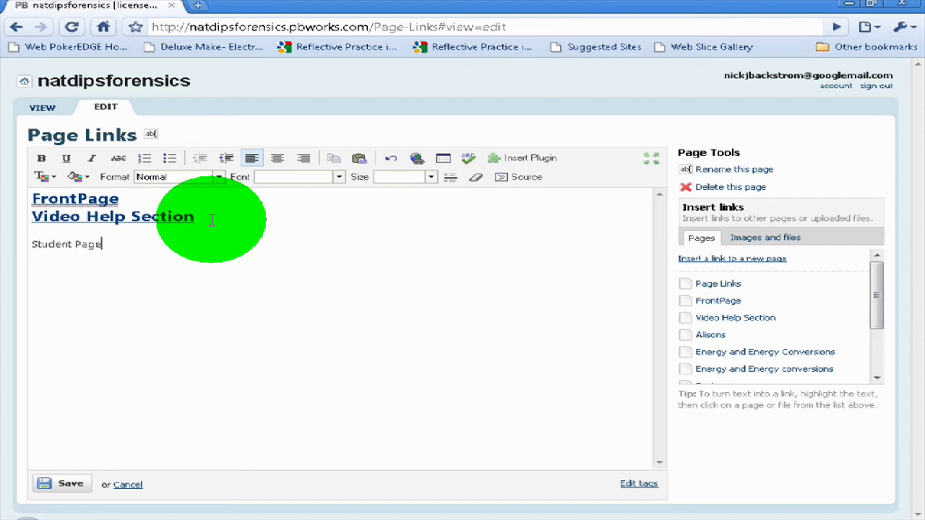
drag(108, 244, 16, 246)
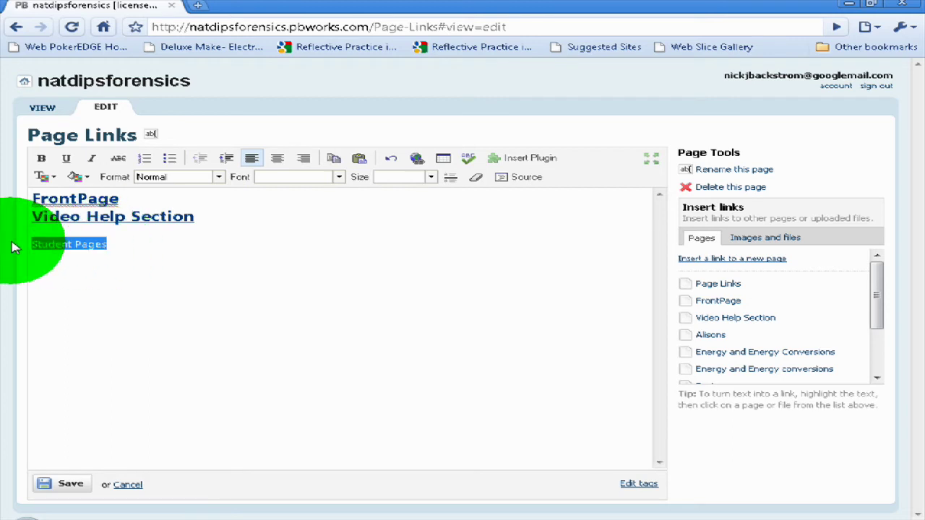
click(213, 177)
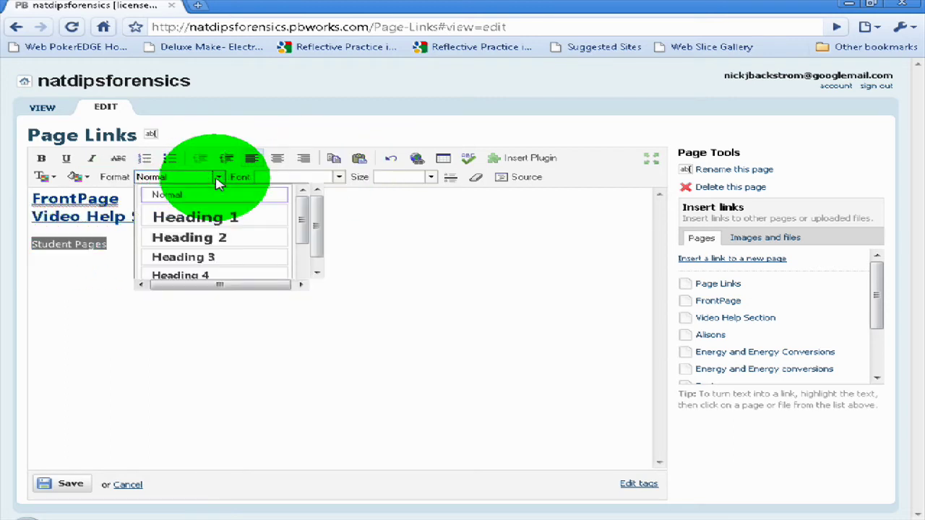
click(221, 217)
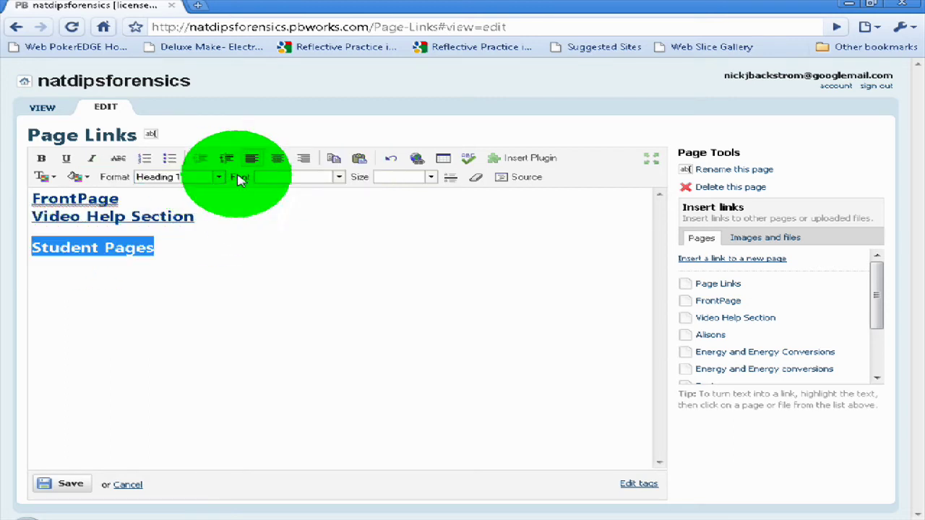
click(431, 177)
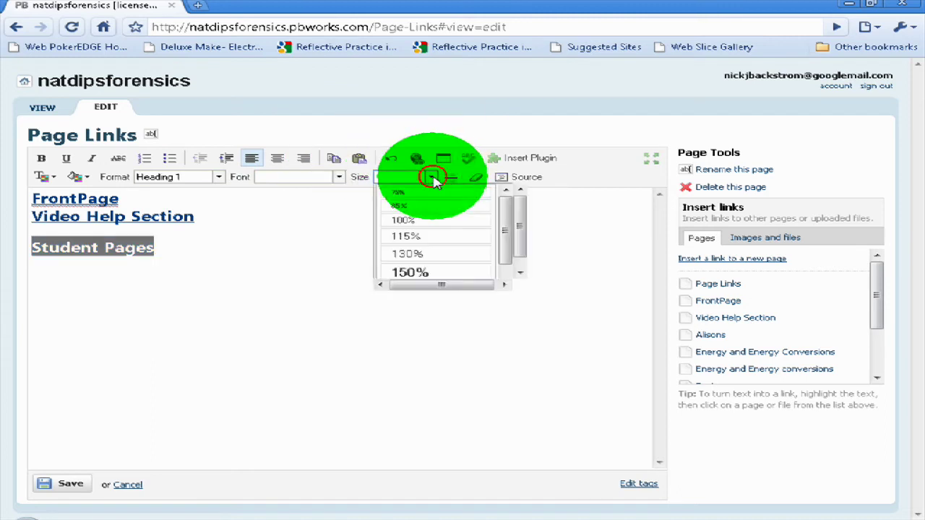
click(425, 271)
Insert an Energy and Energy Conversions link under the heading and save the page.
click(248, 251)
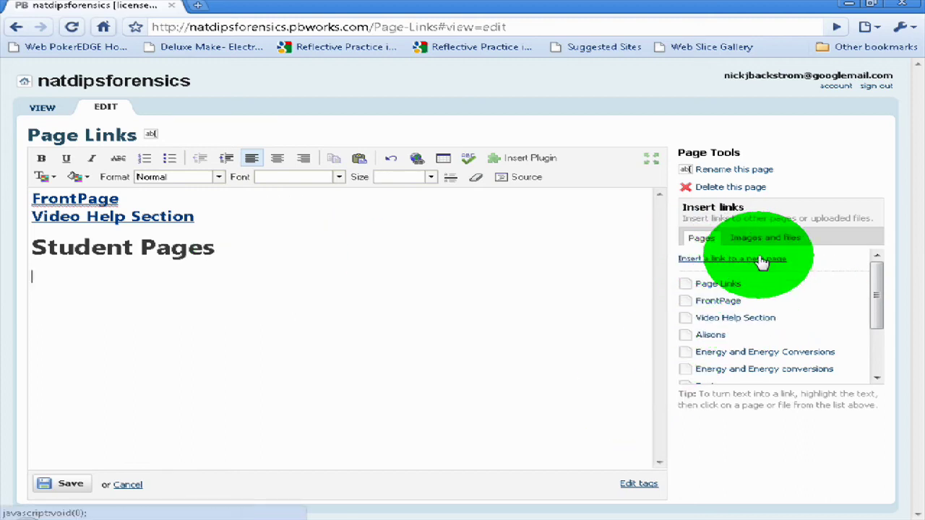
drag(877, 283, 874, 301)
click(717, 326)
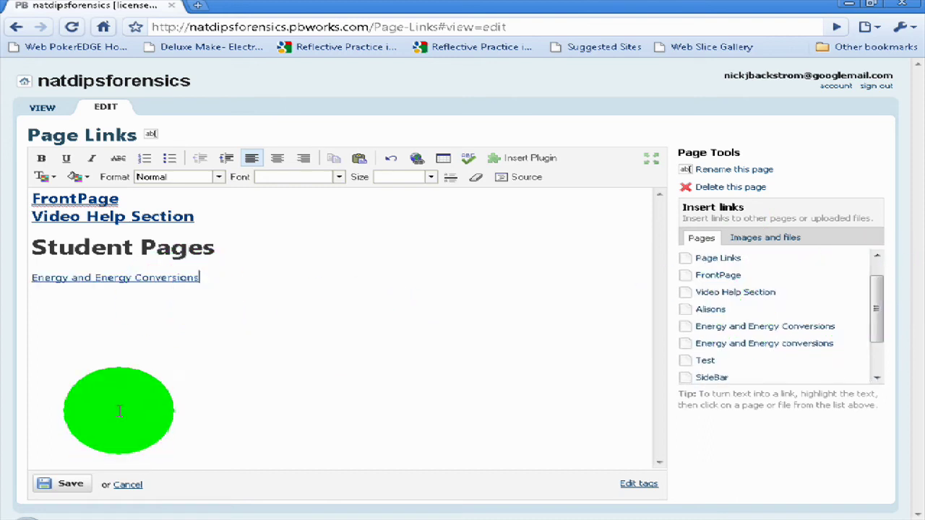
click(61, 485)
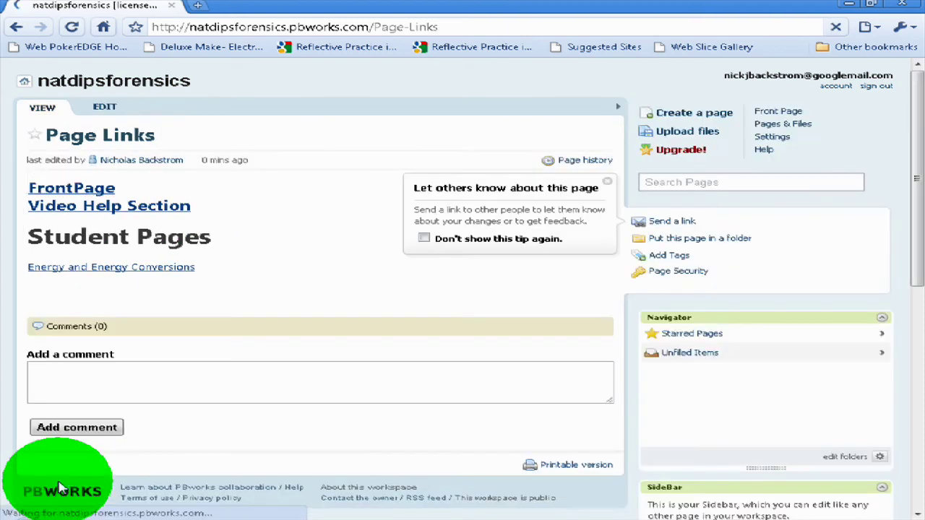
click(144, 268)
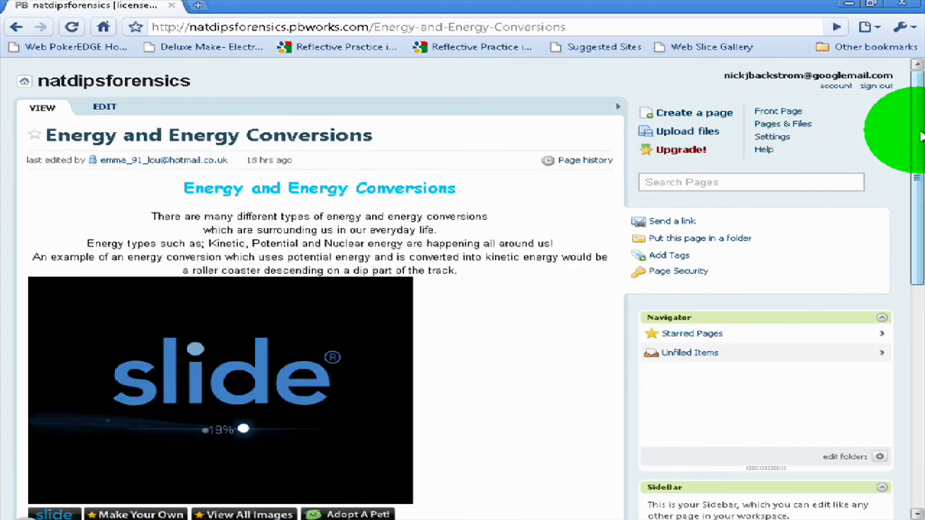
drag(921, 136, 918, 174)
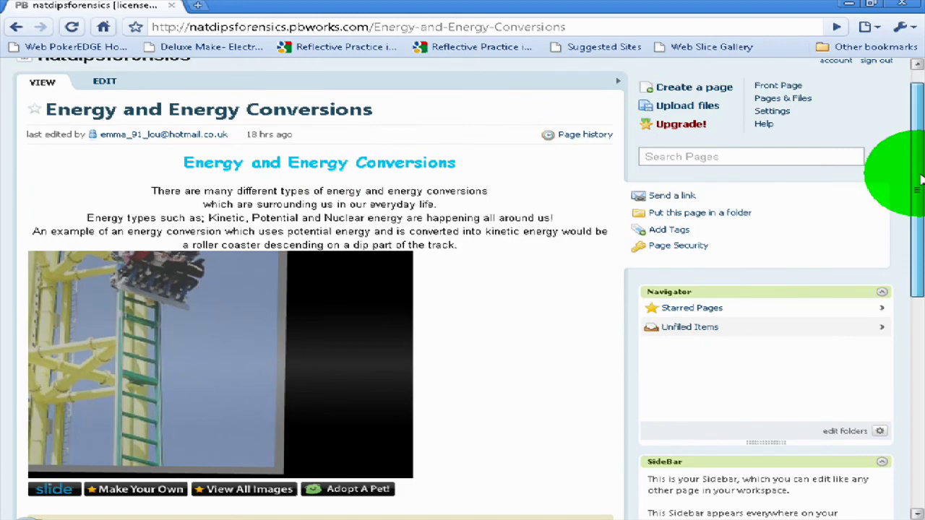
scroll(918, 181, down, 3)
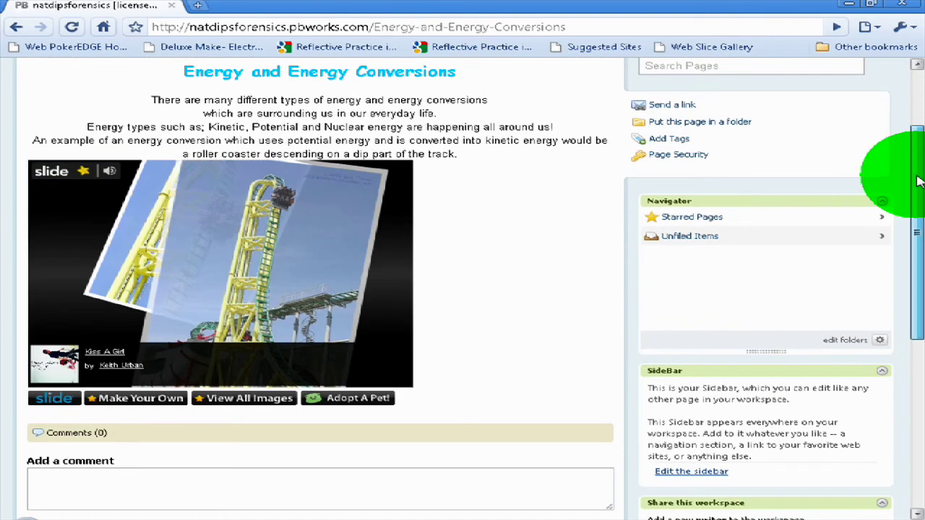
scroll(918, 181, up, 2)
mouse_move(914, 163)
mouse_down()
mouse_move(912, 208)
mouse_move(905, 149)
mouse_up()
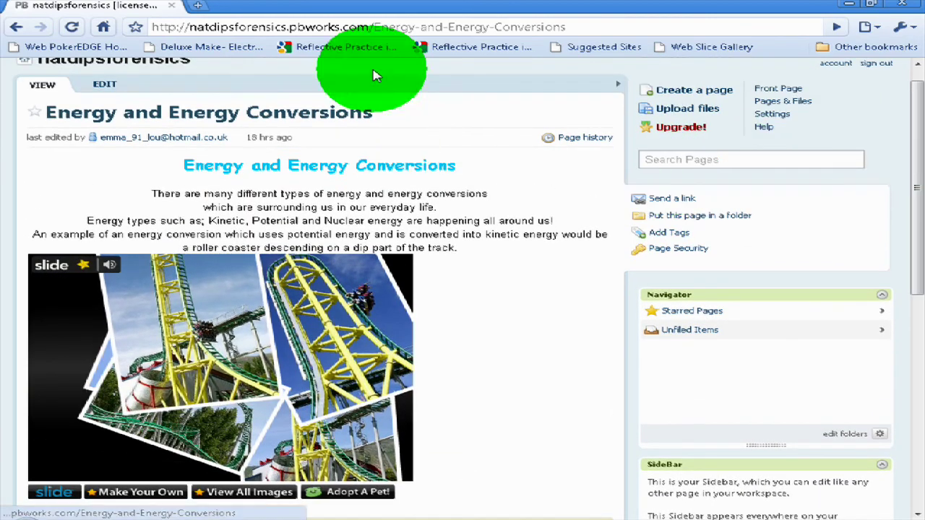
click(16, 28)
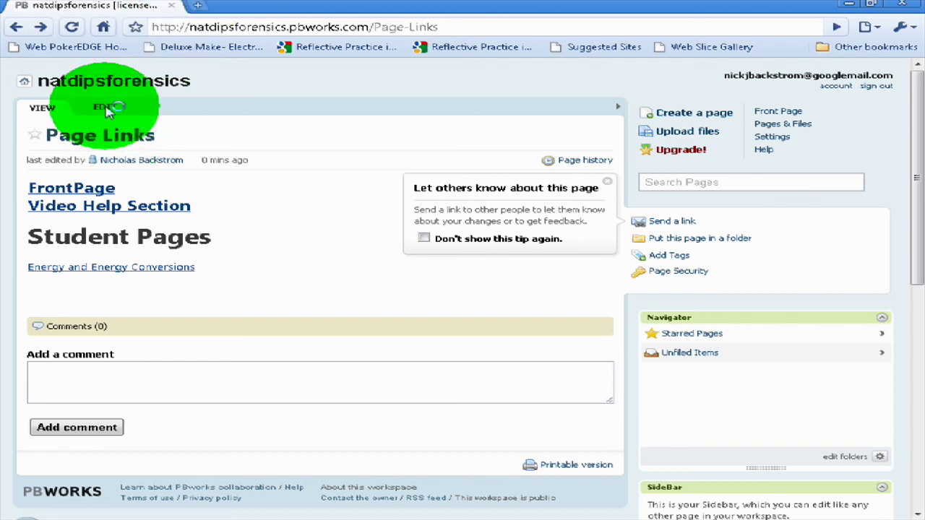
Reopen the Page Links page in the editor via the EDIT tab.
click(105, 108)
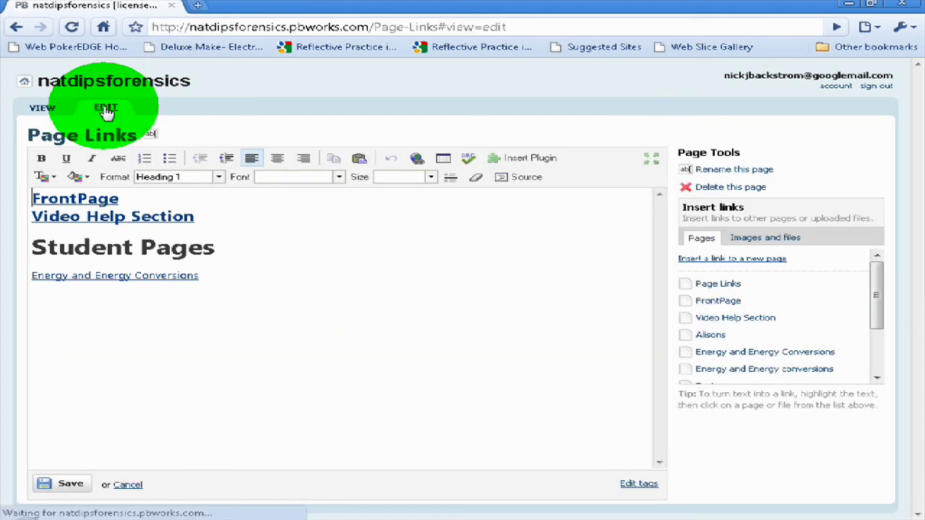